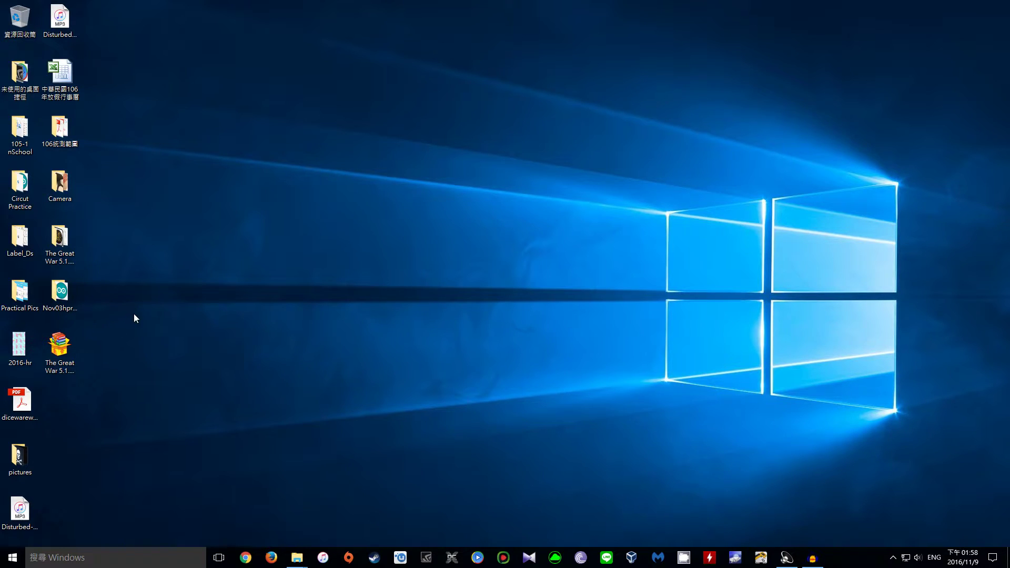
Step: Open The Great War 5.1.4 OC 22102016 mod folder from the desktop
drag(123, 320, 56, 416)
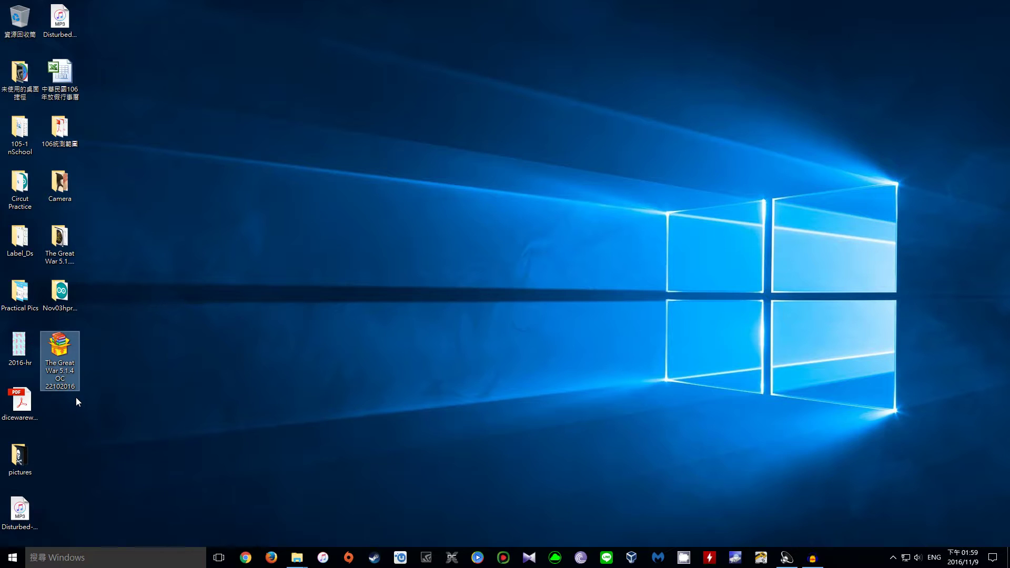
click(86, 366)
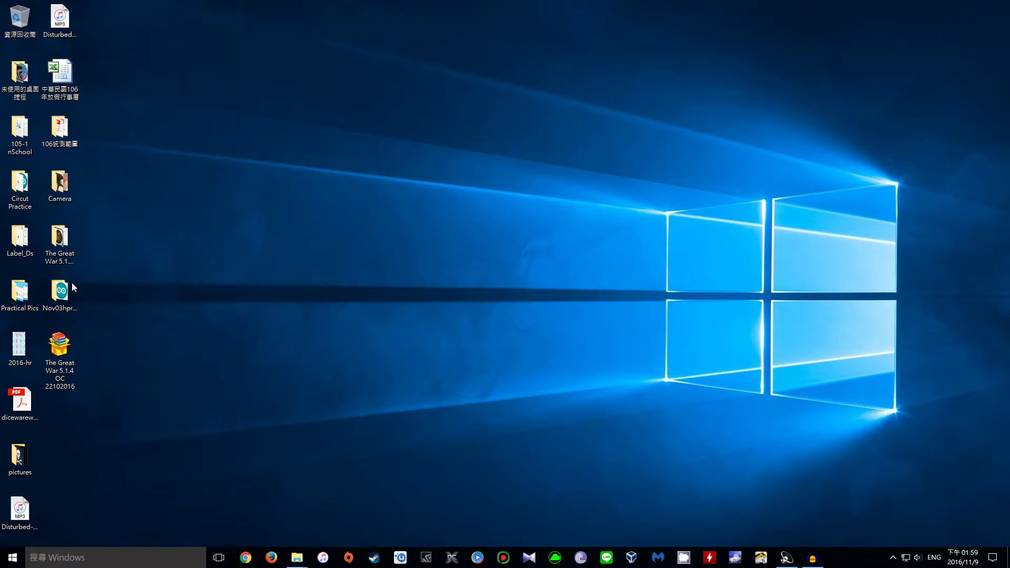
click(56, 243)
double_click(56, 243)
Step: Scroll through the mod's GreatWar5 .pack files down to ModManager
scroll(547, 232, up, 5)
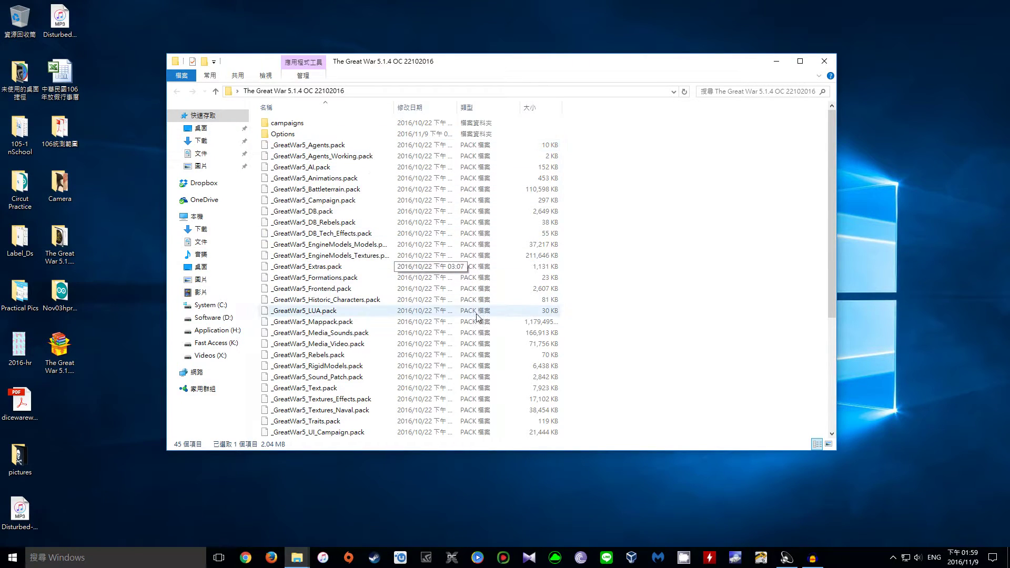
scroll(476, 316, down, 2)
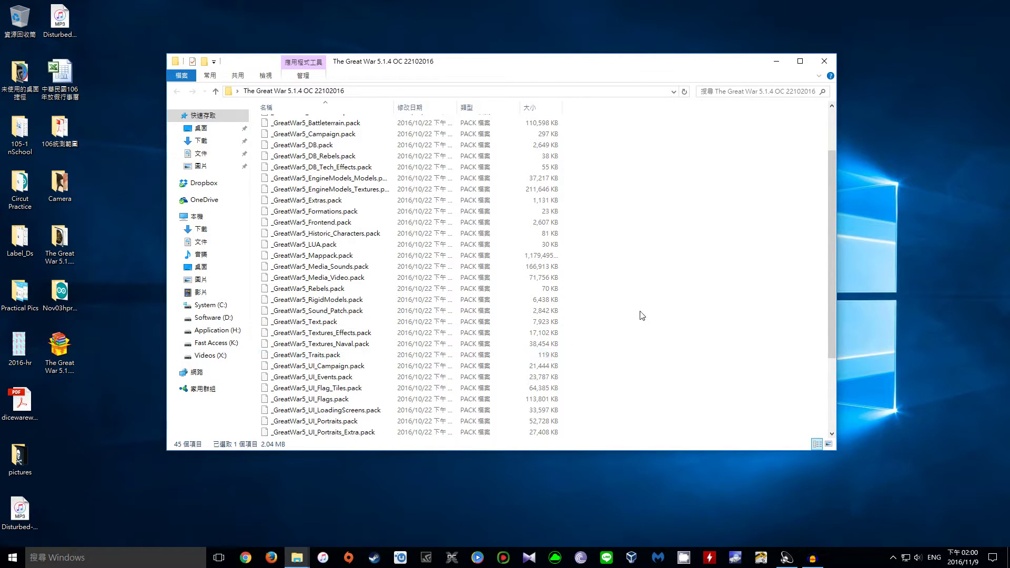
scroll(640, 326, up, 2)
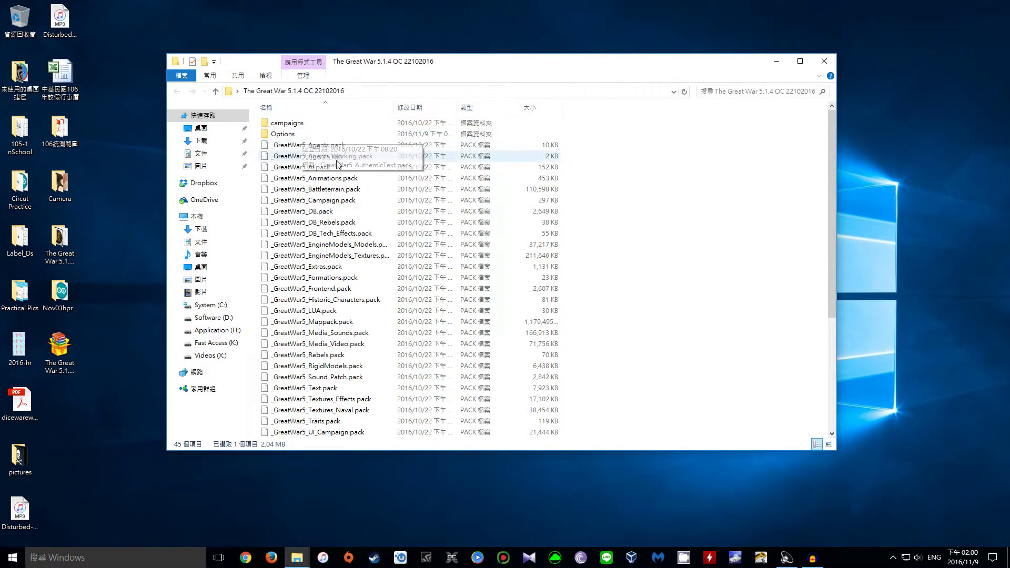
scroll(351, 247, down, 5)
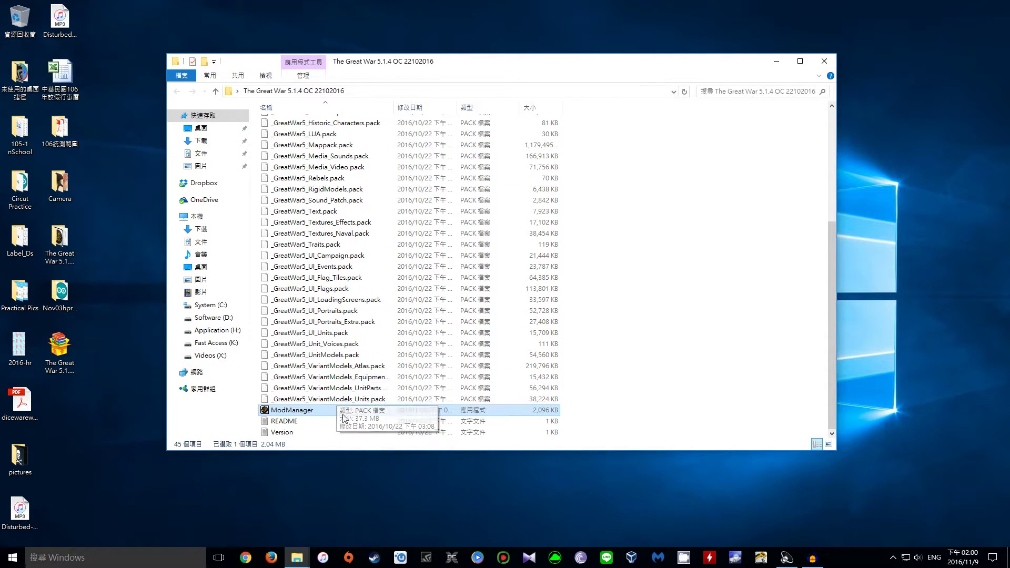
scroll(327, 263, up, 2)
scroll(332, 267, down, 2)
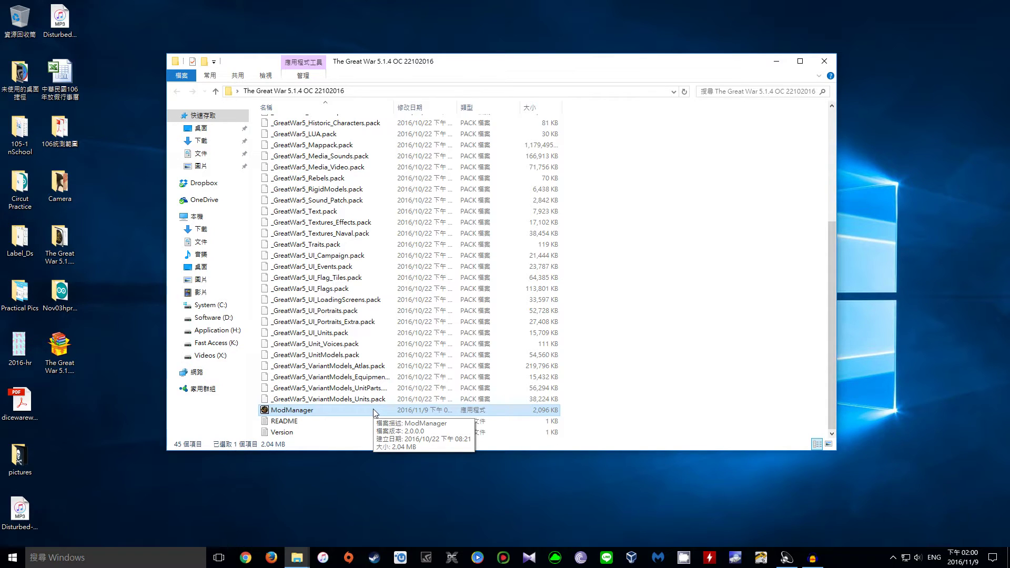
Step: Launch ModManager and confirm Napoleon: Total War is the ticked game, leaving it unchanged
double_click(374, 408)
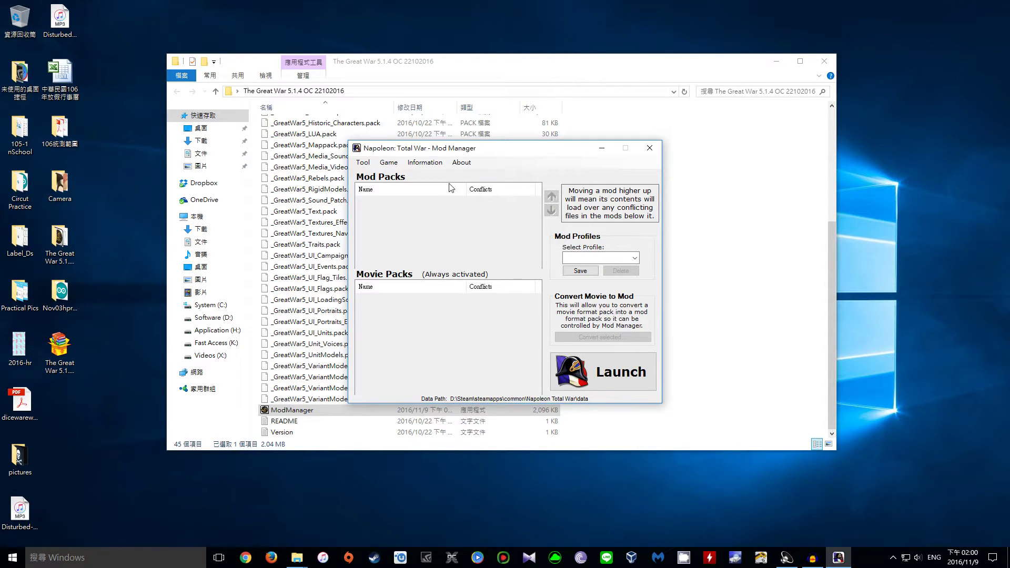
click(389, 163)
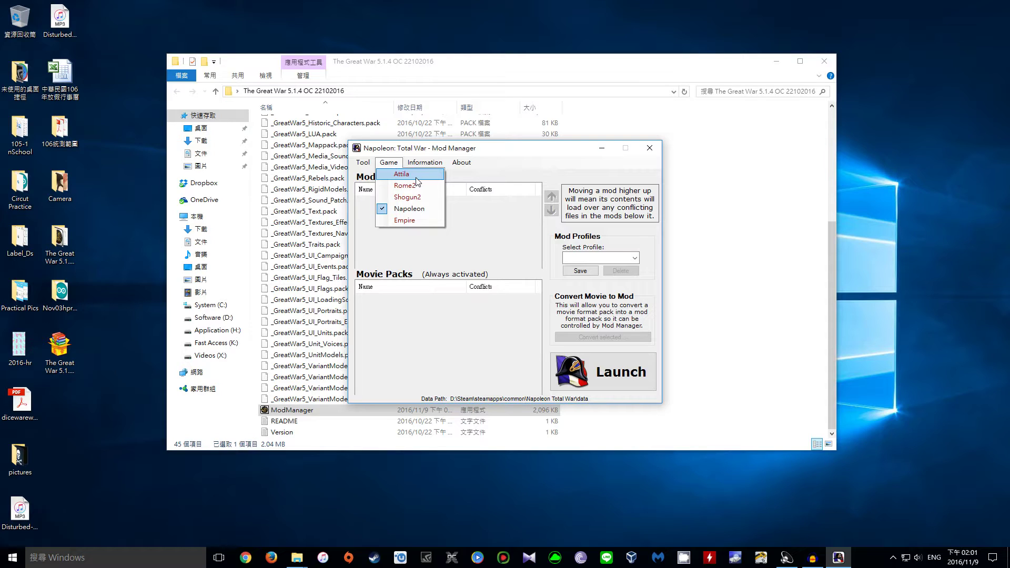
click(489, 243)
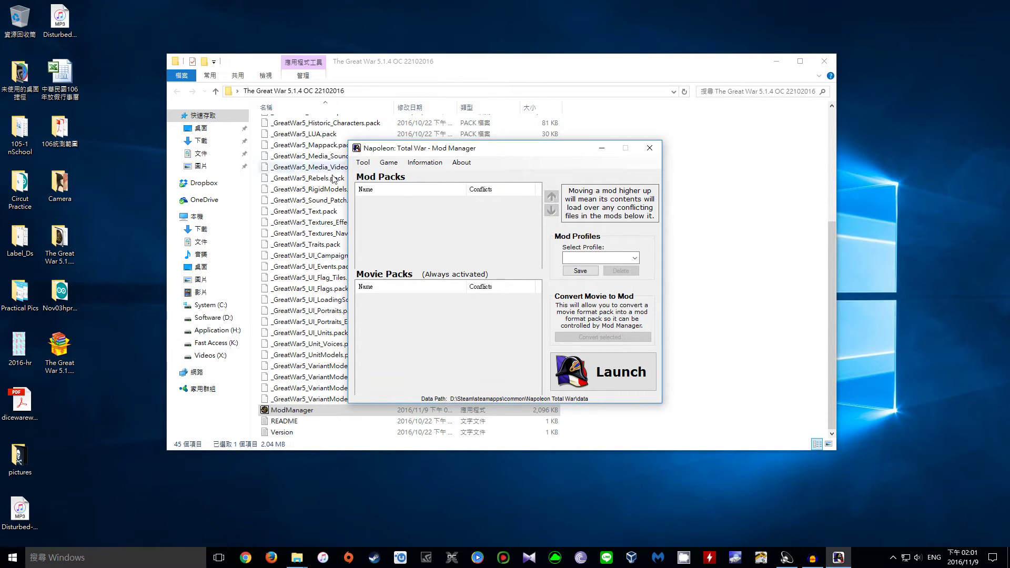
Step: Close Mod Manager and open the mod's campaigns folder
click(649, 148)
scroll(655, 351, up, 6)
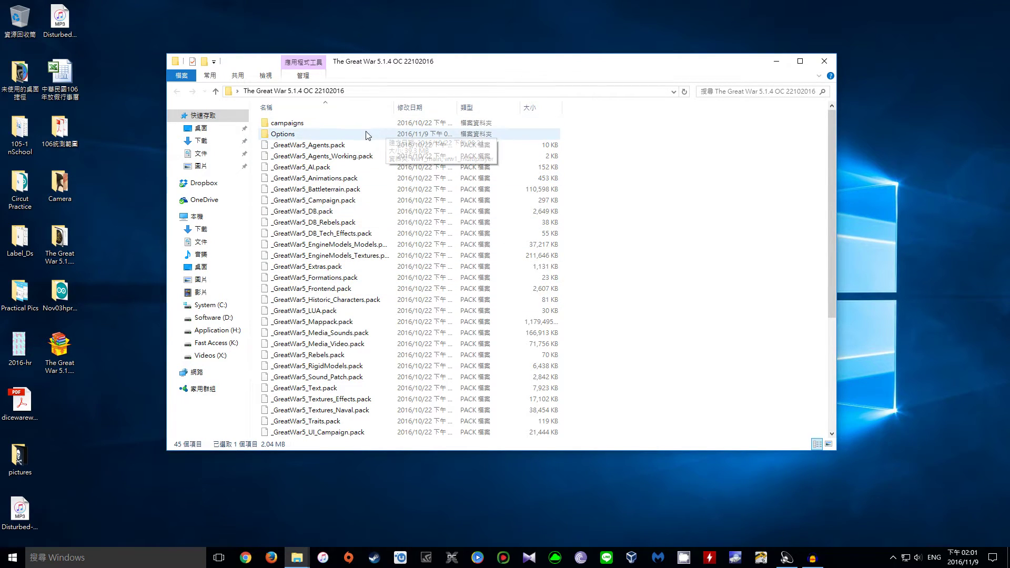
double_click(268, 124)
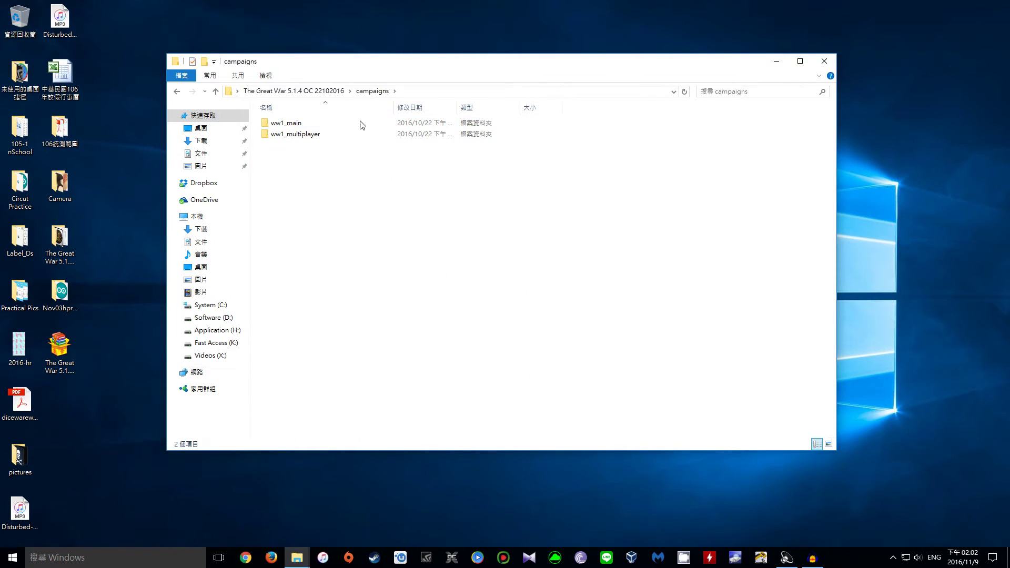
key(alt+Left)
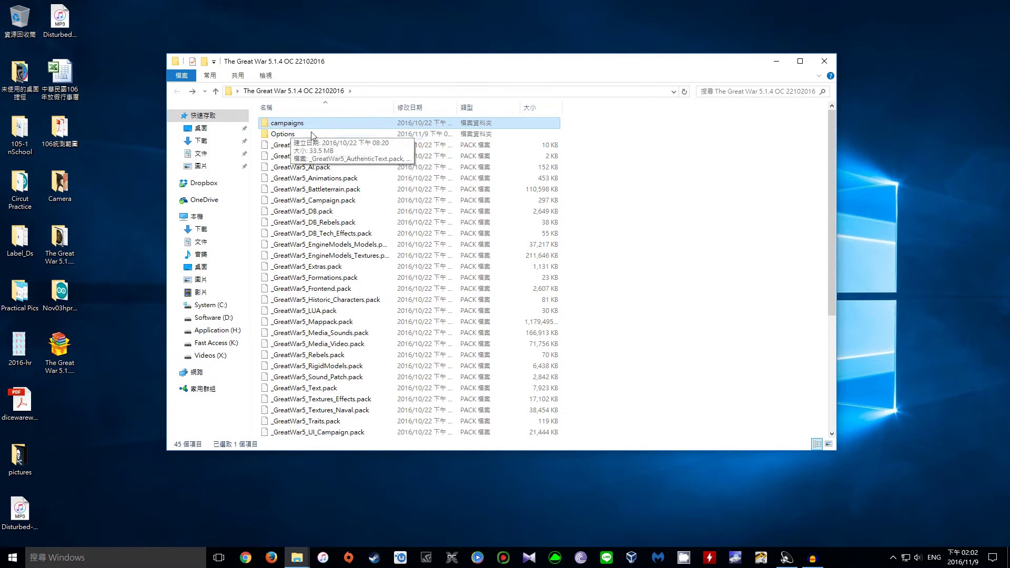
double_click(287, 124)
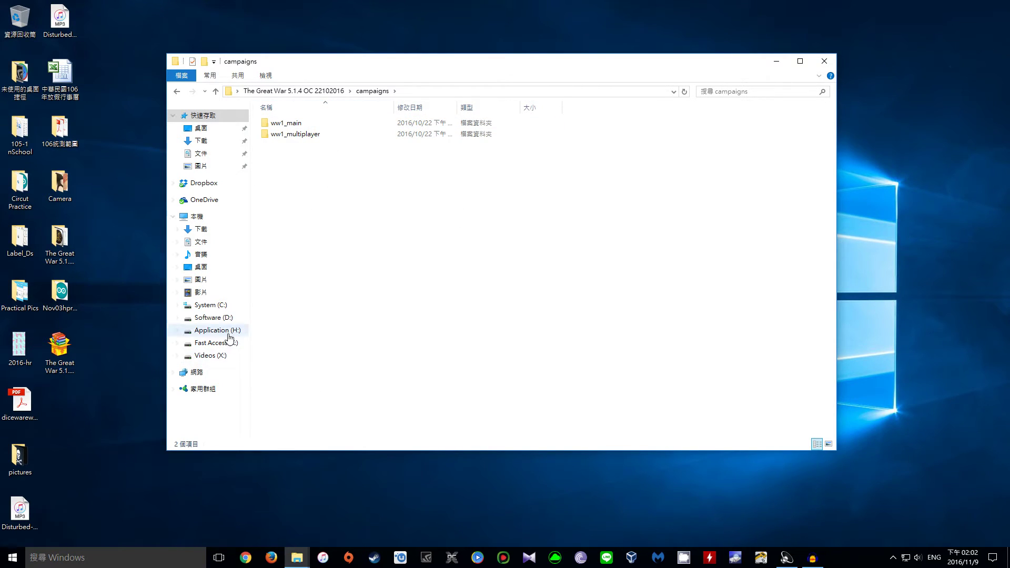
Step: Navigate from D: through Steam\steamapps\common to Napoleon Total War's data\campaigns folder
click(216, 318)
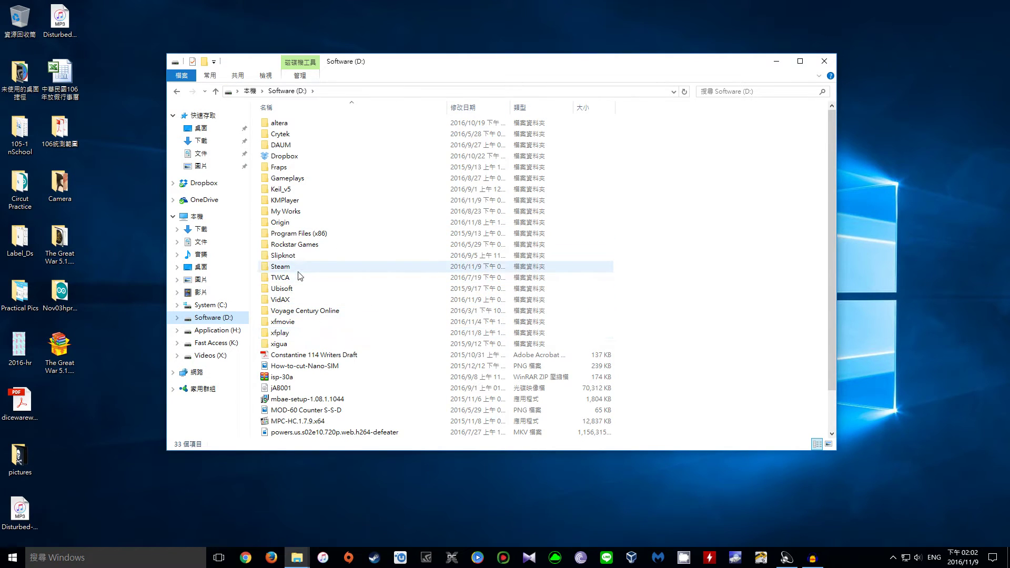
double_click(284, 267)
double_click(323, 325)
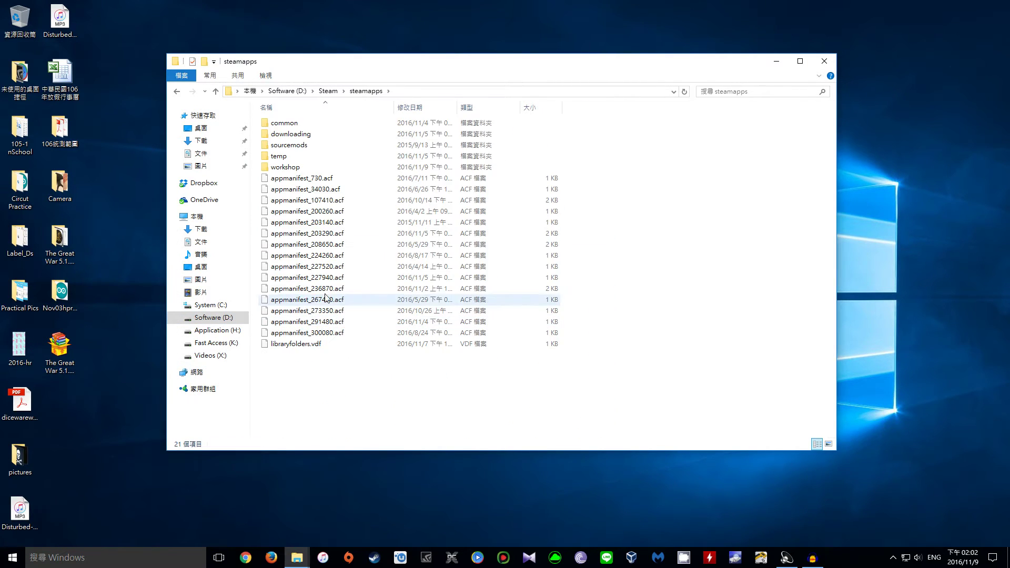
double_click(291, 125)
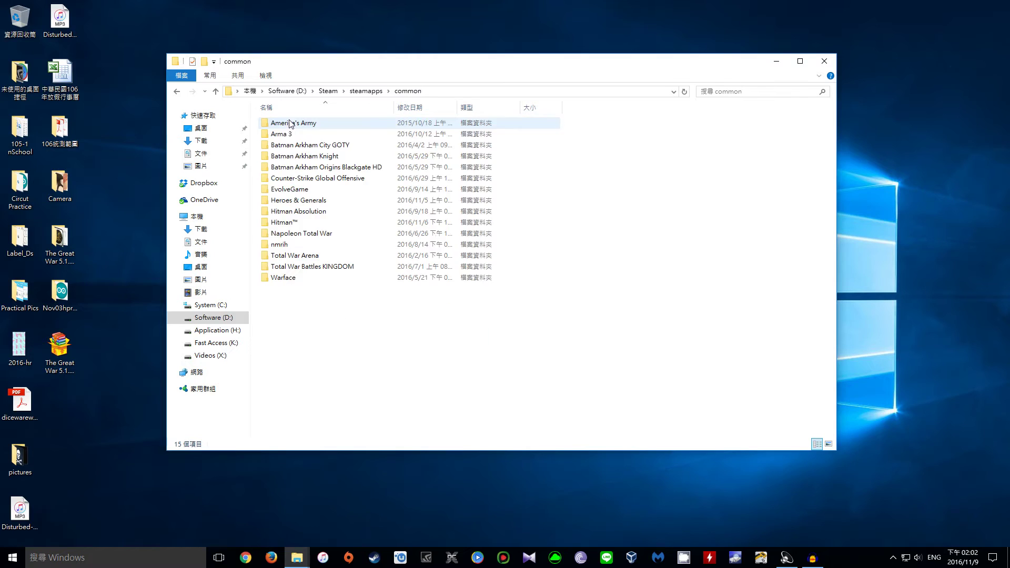
double_click(298, 233)
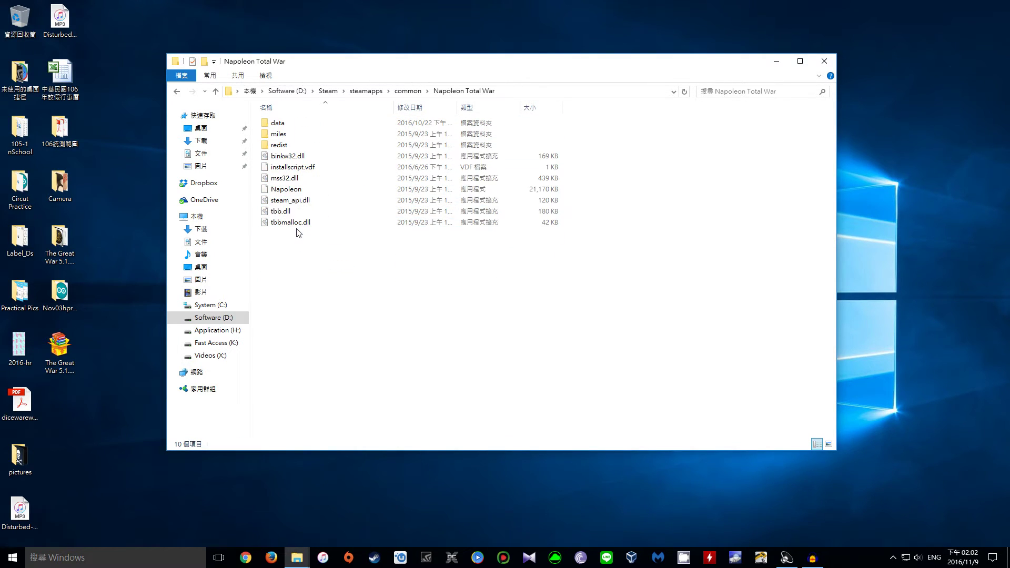
double_click(295, 123)
double_click(299, 136)
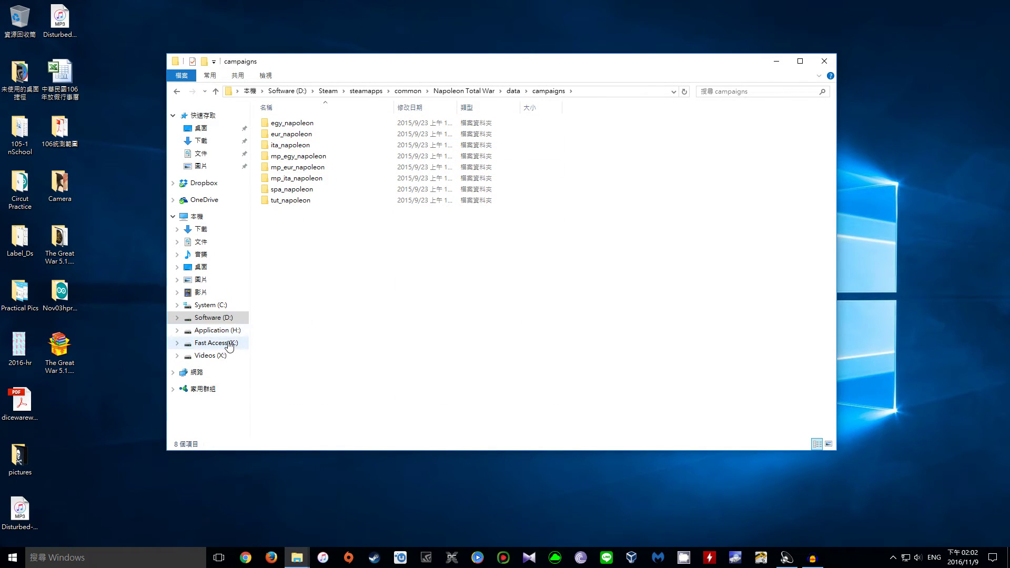
Step: Move ww1_main and ww1_multiplayer from the mod's campaigns into Napoleon's campaigns folder
click(297, 556)
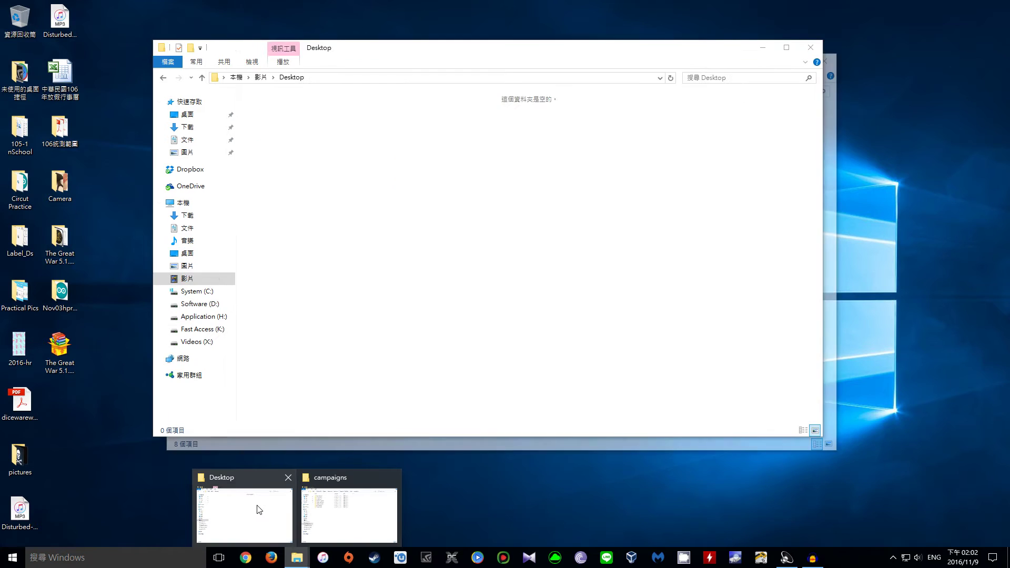
click(254, 505)
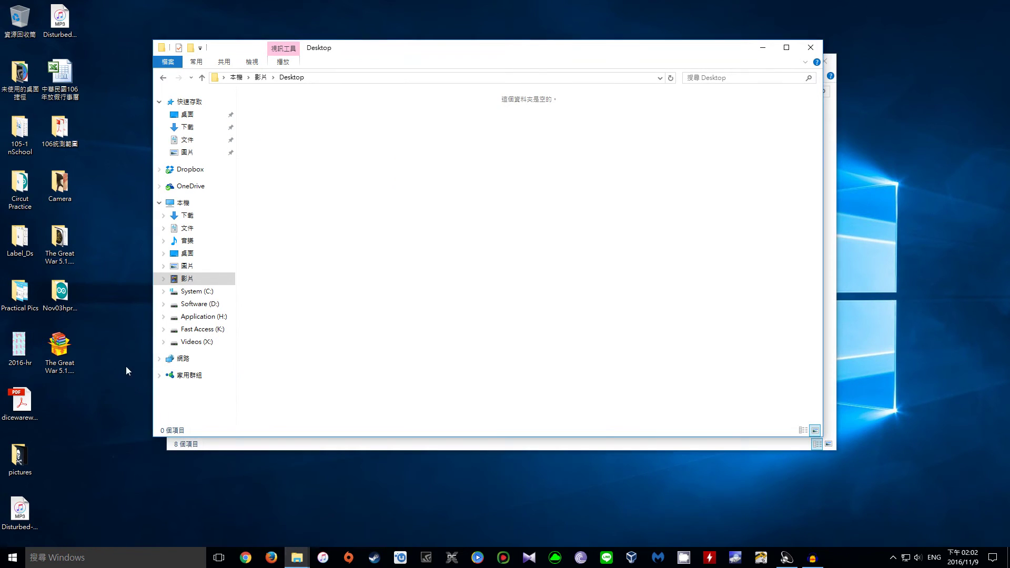
double_click(59, 241)
double_click(301, 136)
drag(334, 218, 354, 122)
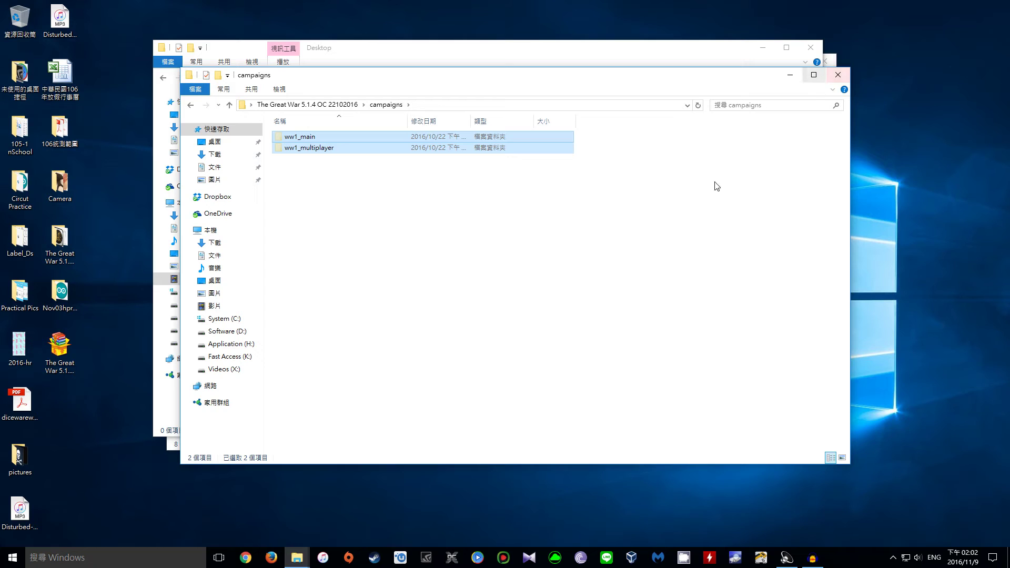
click(174, 446)
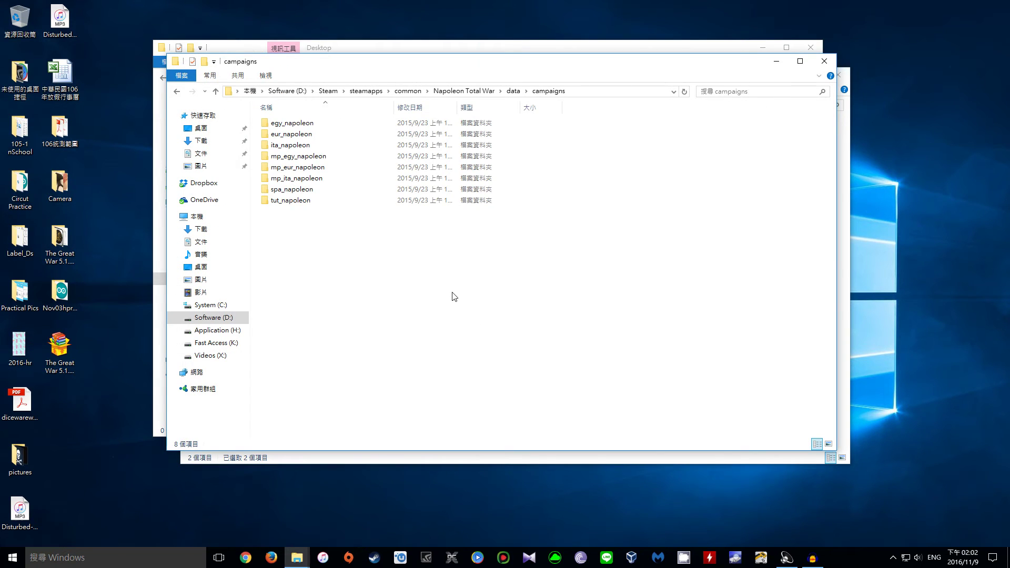
key(ctrl+v)
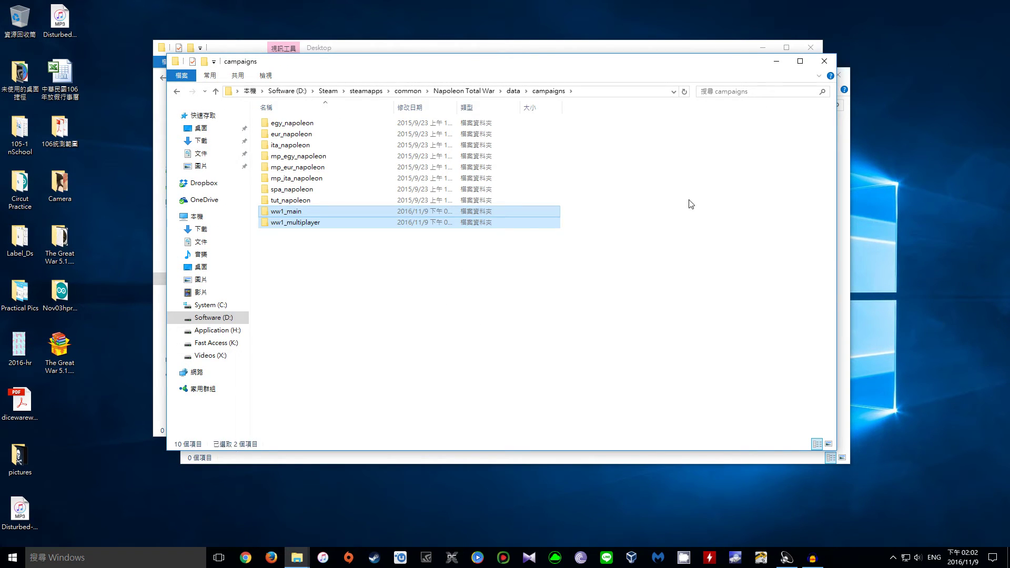
Step: Copy scripting.lua and startpos.esf from ww1_main loose into Napoleon's campaigns folder
click(524, 459)
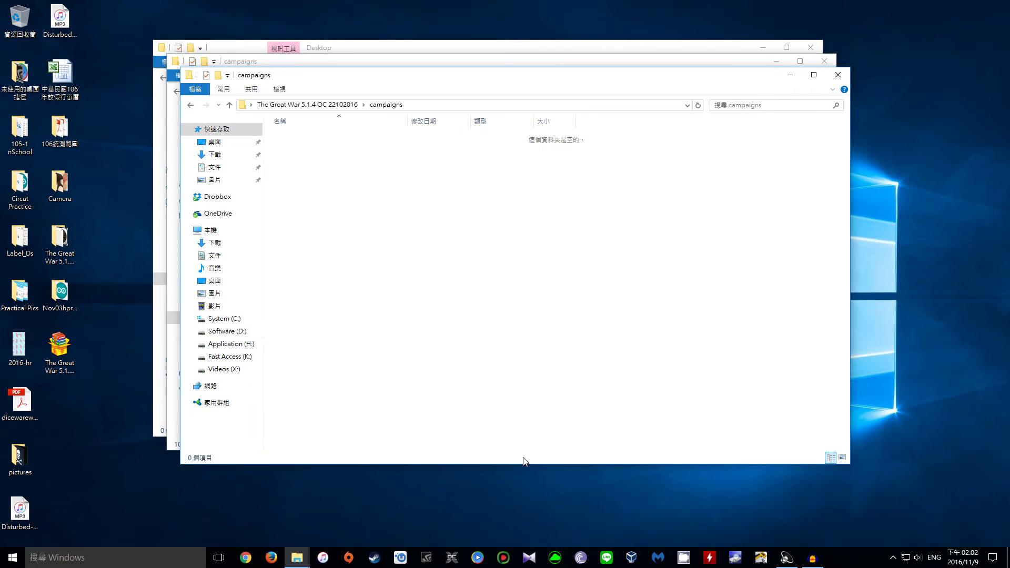
click(444, 61)
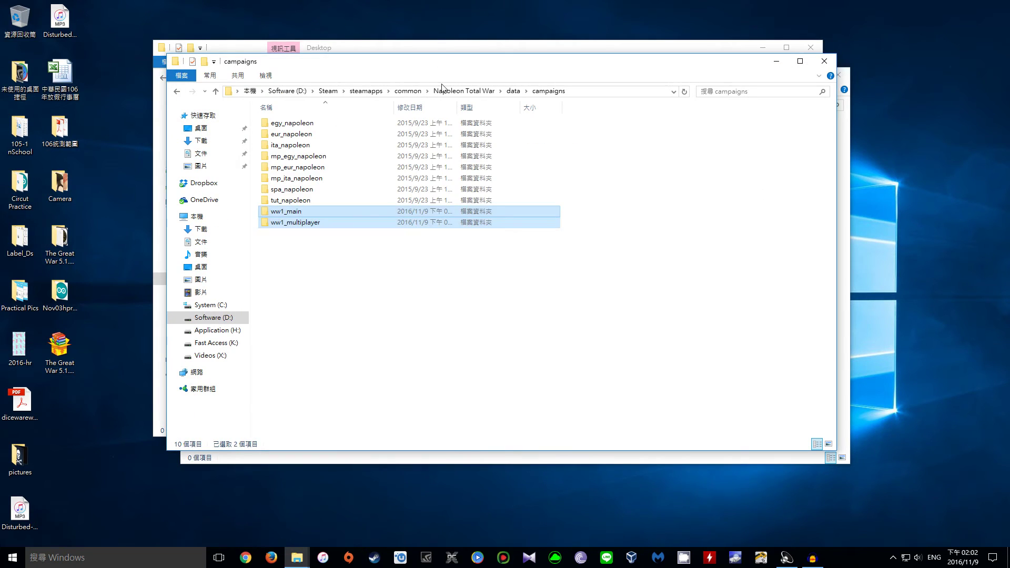
double_click(371, 213)
drag(272, 207, 310, 101)
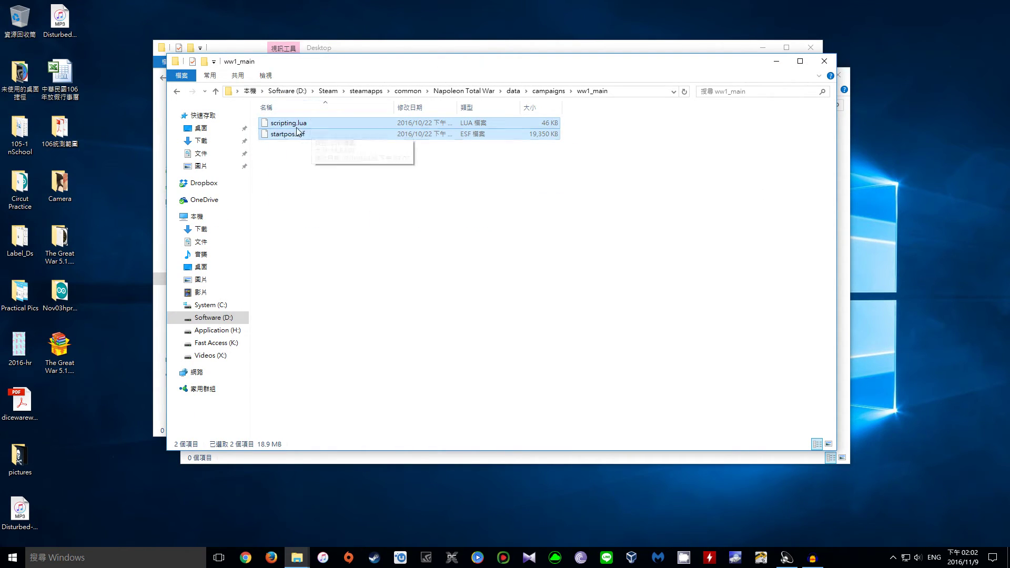
click(177, 91)
key(ctrl+v)
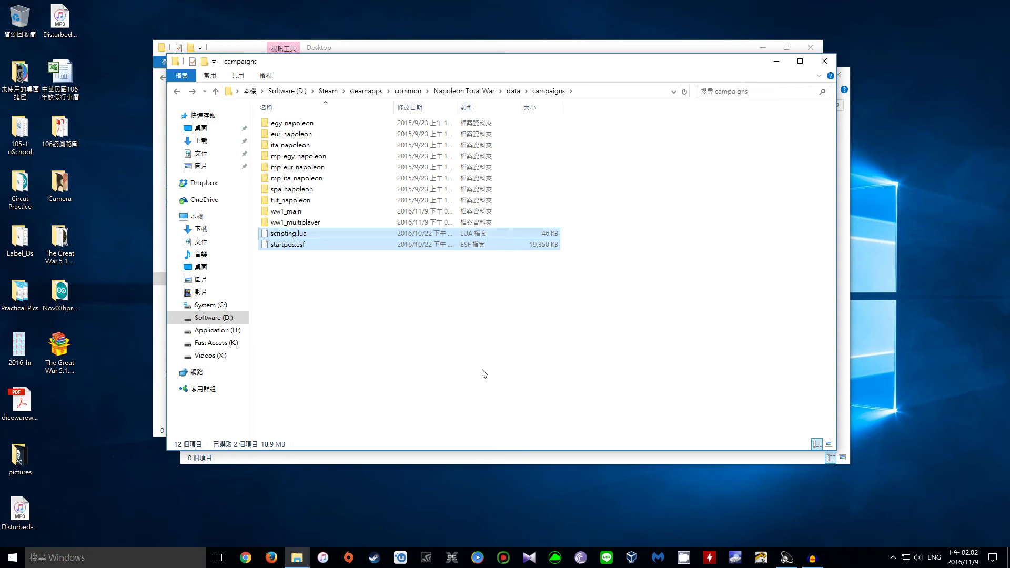
double_click(302, 211)
Step: Cancel the replace-or-skip prompt and check the ww1_multiplayer folder's contents
key(ctrl+v)
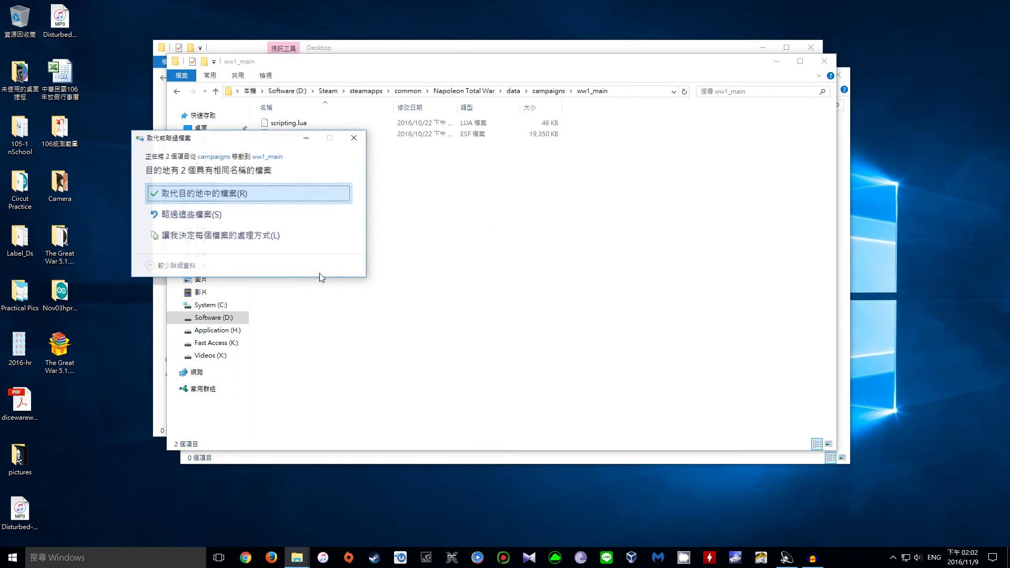
click(352, 140)
click(178, 92)
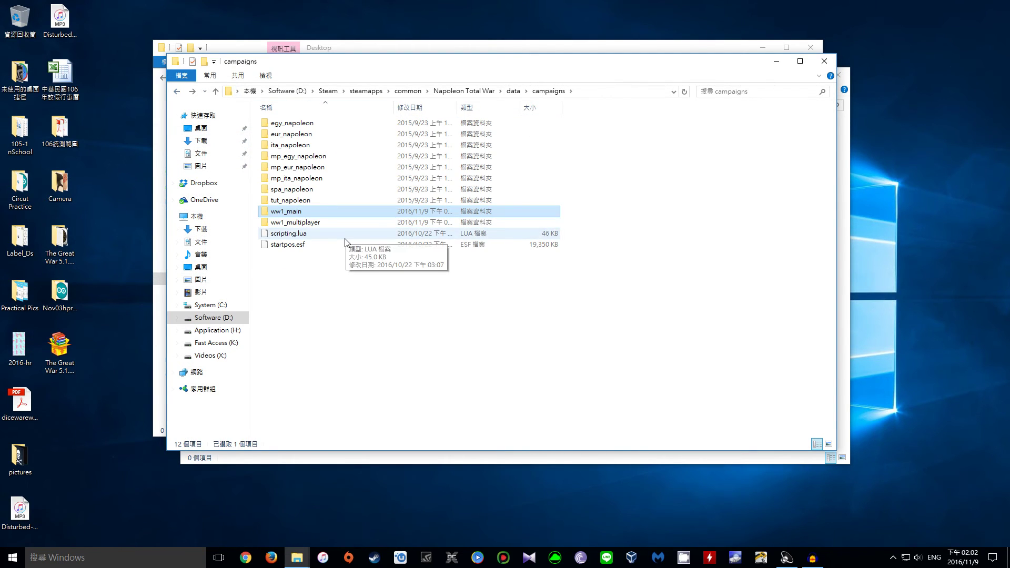
double_click(339, 227)
click(178, 92)
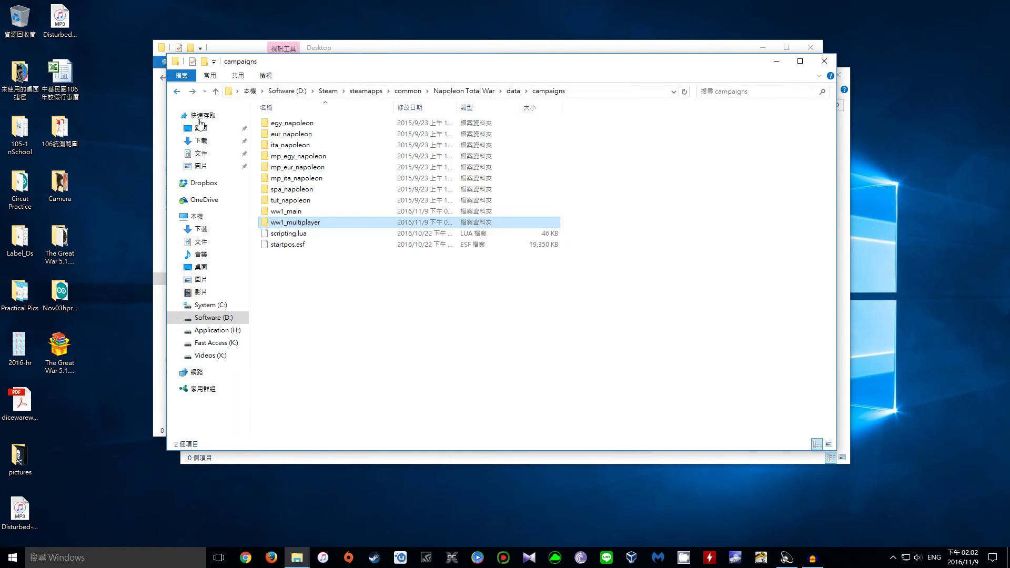
Step: Permanently delete the stray scripting.lua and startpos.esf, then return to the mod's main folder
drag(324, 266, 311, 235)
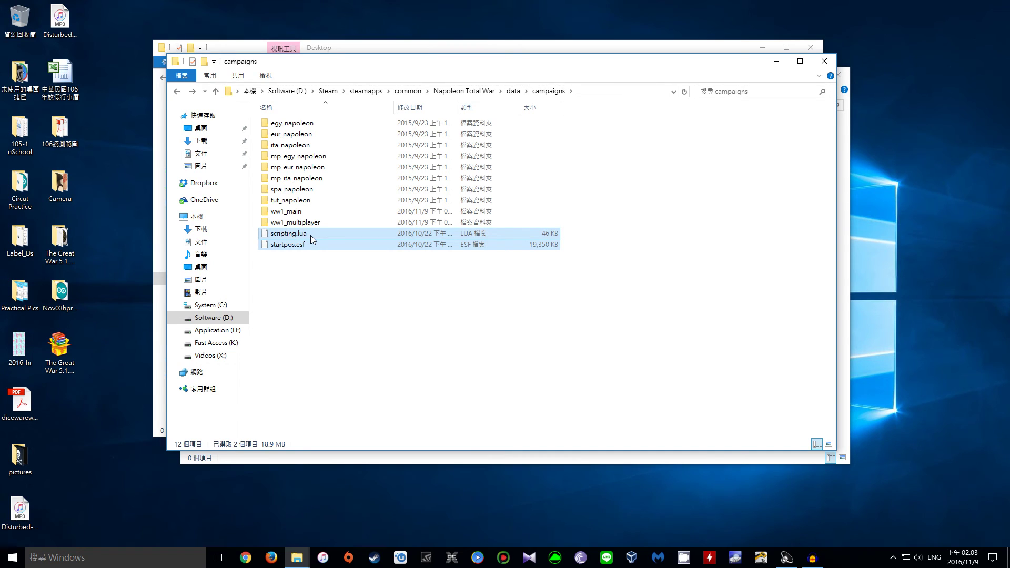
key(shift+Delete)
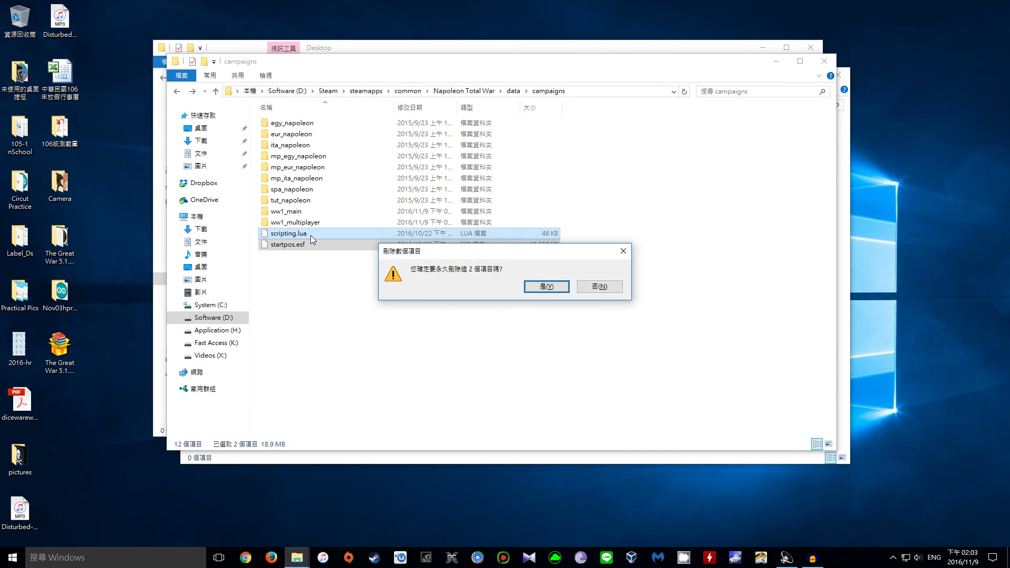
key(Return)
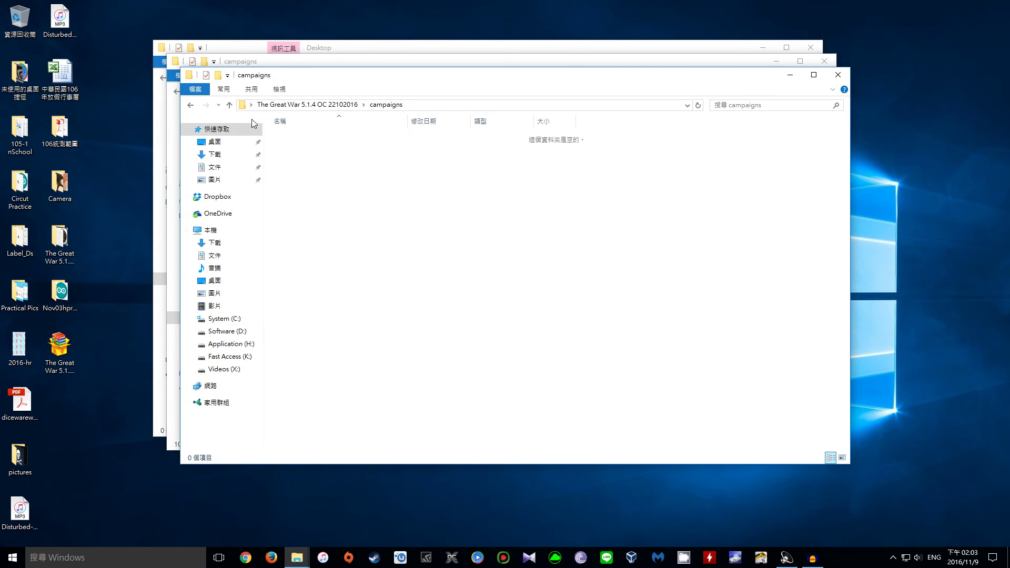
click(190, 106)
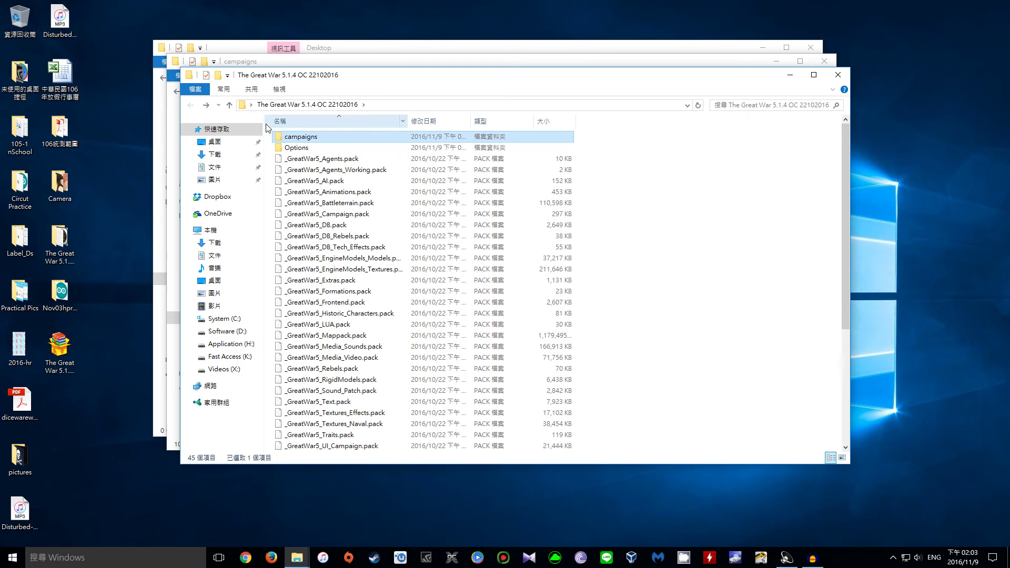